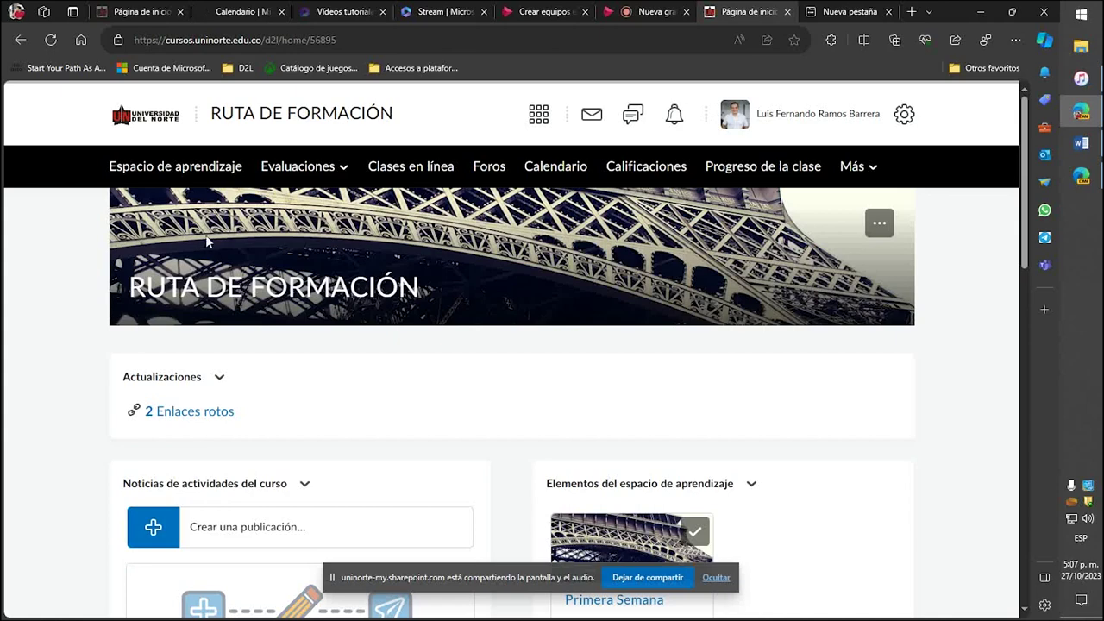
# Create a new activity in the Actividades section of the RUTA DE FORMACIÓN course.
pyautogui.click(309, 170)
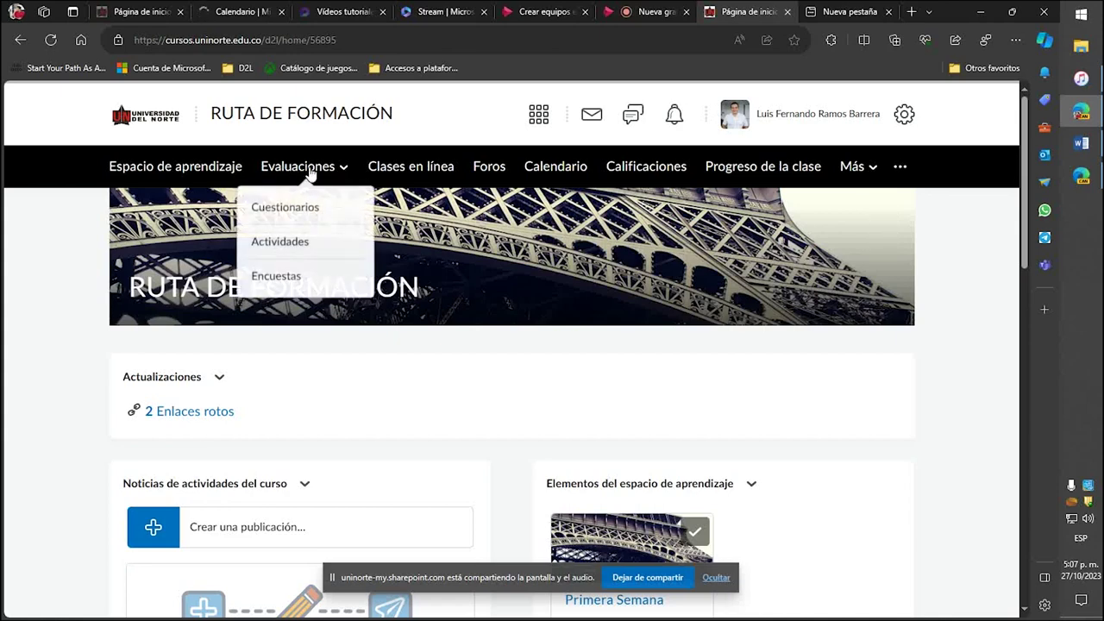
pyautogui.click(314, 243)
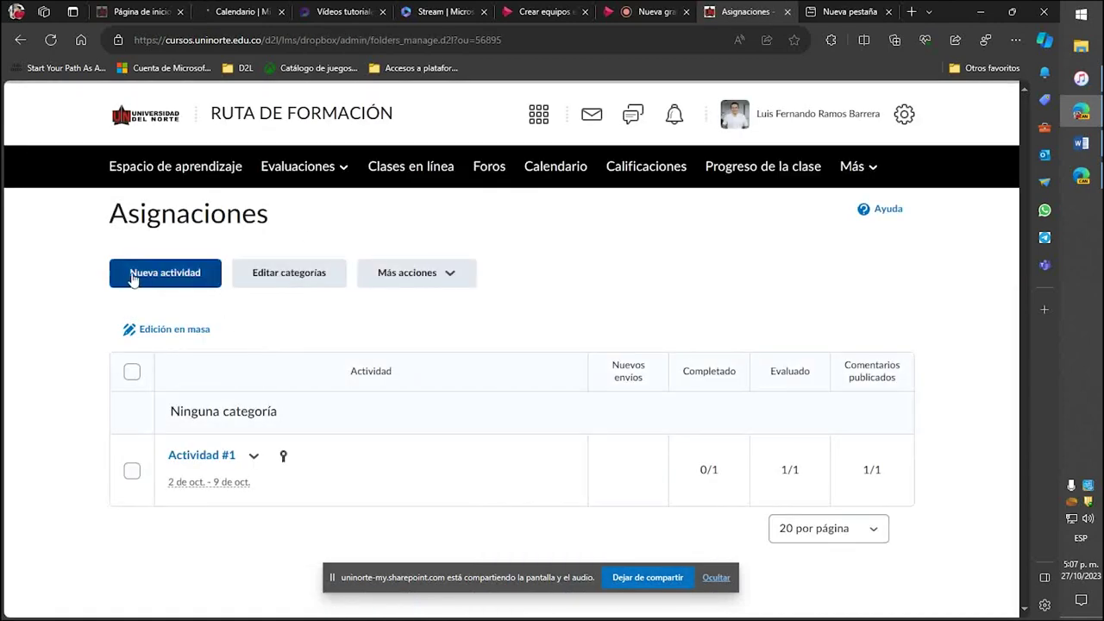
pyautogui.click(172, 275)
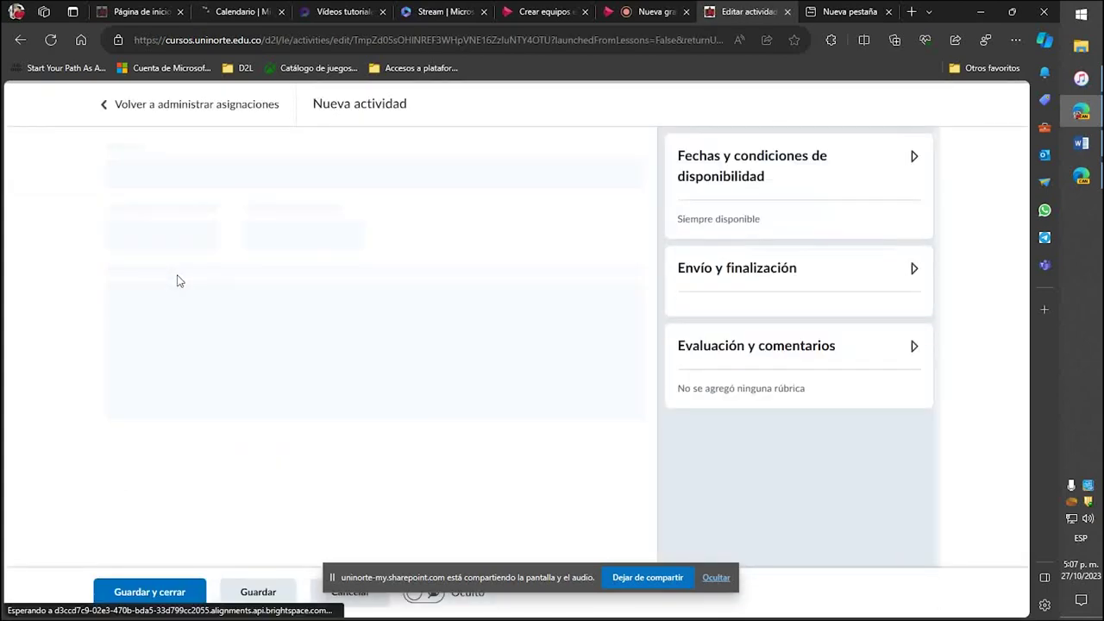
# Name the activity "Aplicaciones de la inteligencia artificial en la educación" and grade it out of 5 points.
pyautogui.click(178, 172)
pyautogui.doubleClick(178, 172)
pyautogui.tripleClick(179, 173)
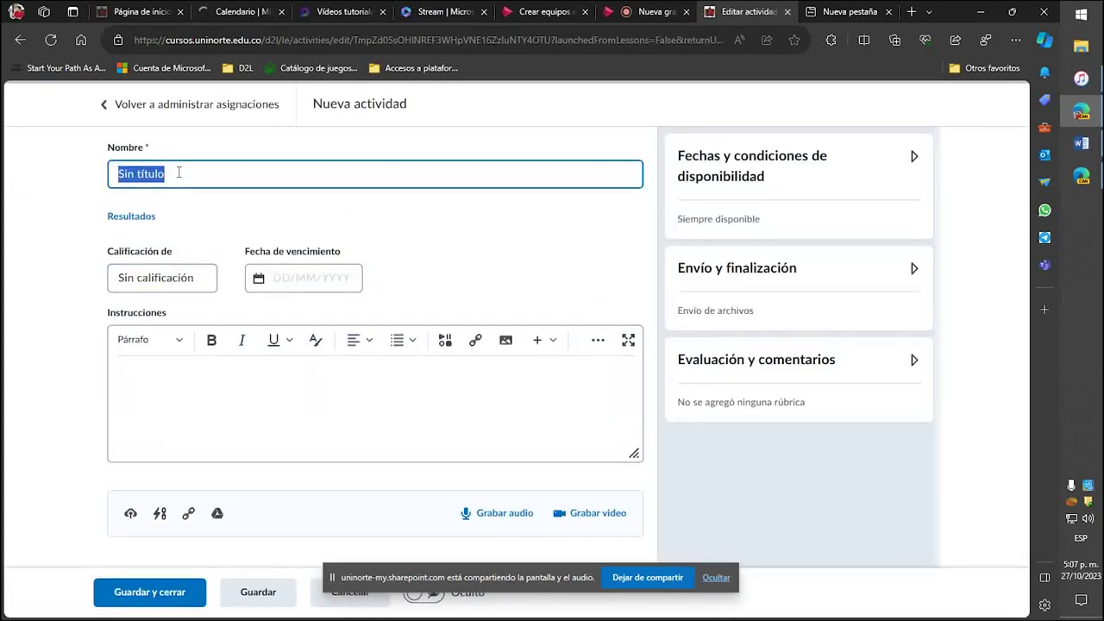
pyautogui.write('Aplicaciones de la inteligencia artificial en la educación')
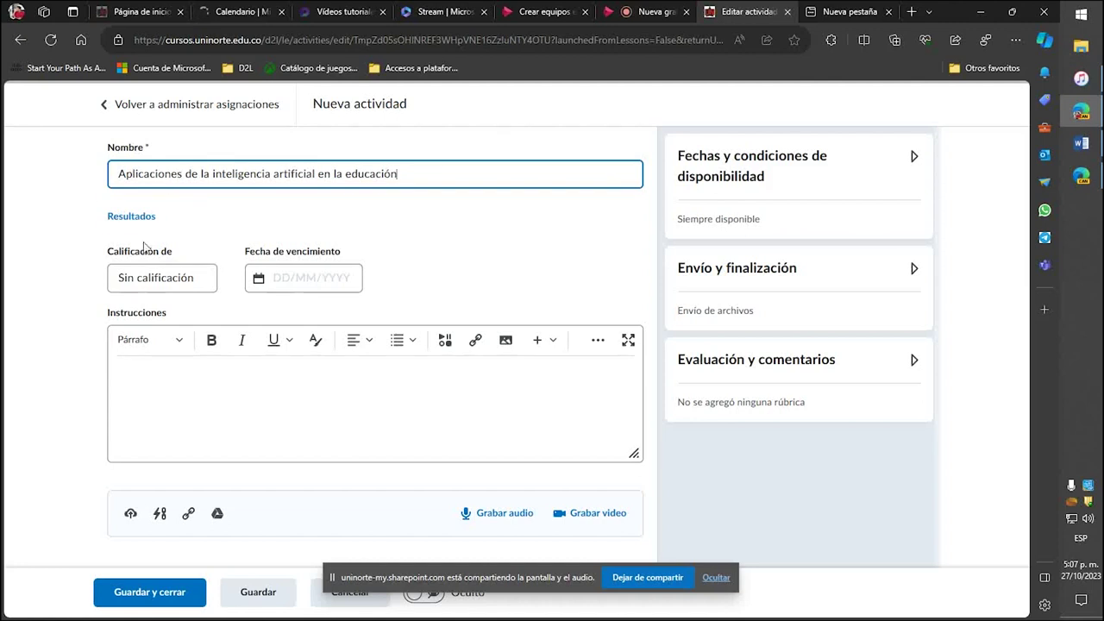
pyautogui.click(155, 284)
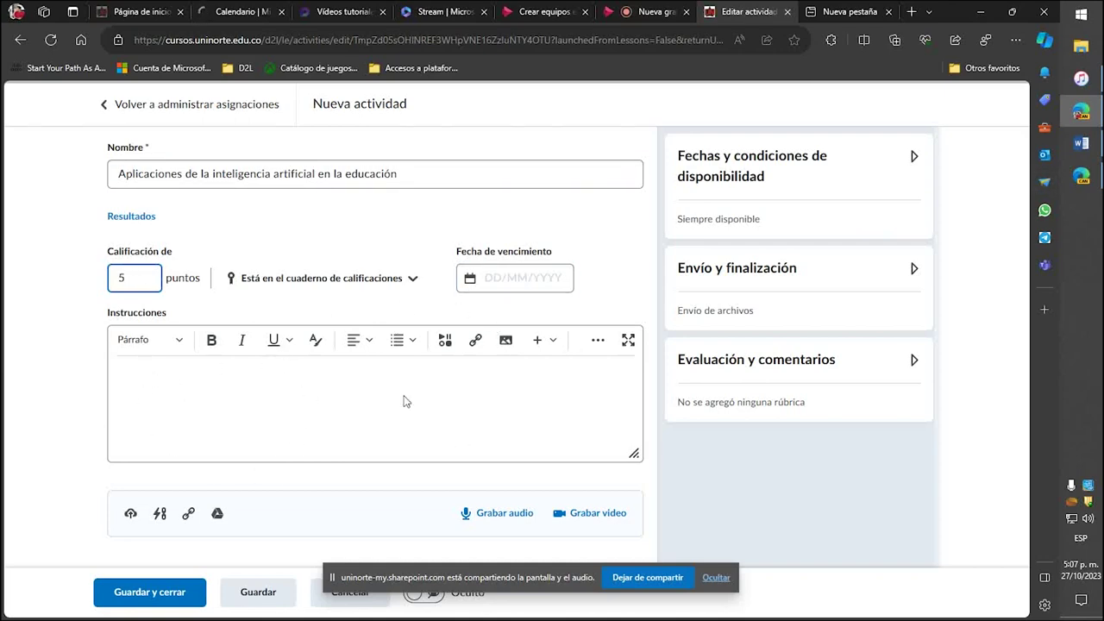
# Copy the sentence "Realizar una reflexión sobre el impacto de la inteligencia artificial en la educación" from the Word document into the activity's instructions.
pyautogui.click(1081, 142)
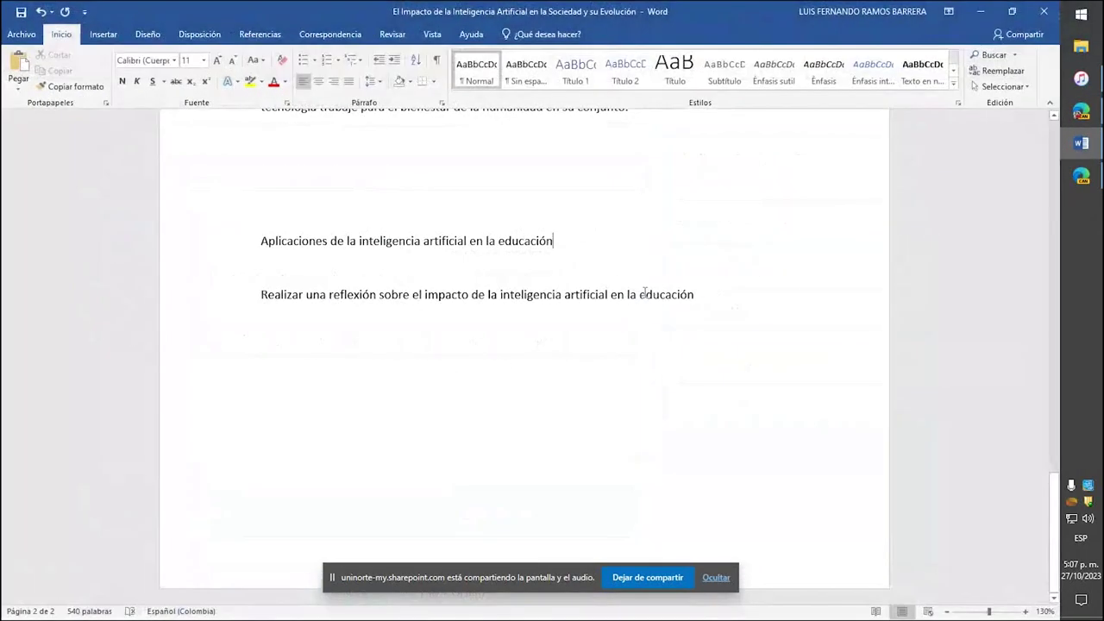
pyautogui.tripleClick(606, 297)
pyautogui.hotkey('ctrl', 'c')
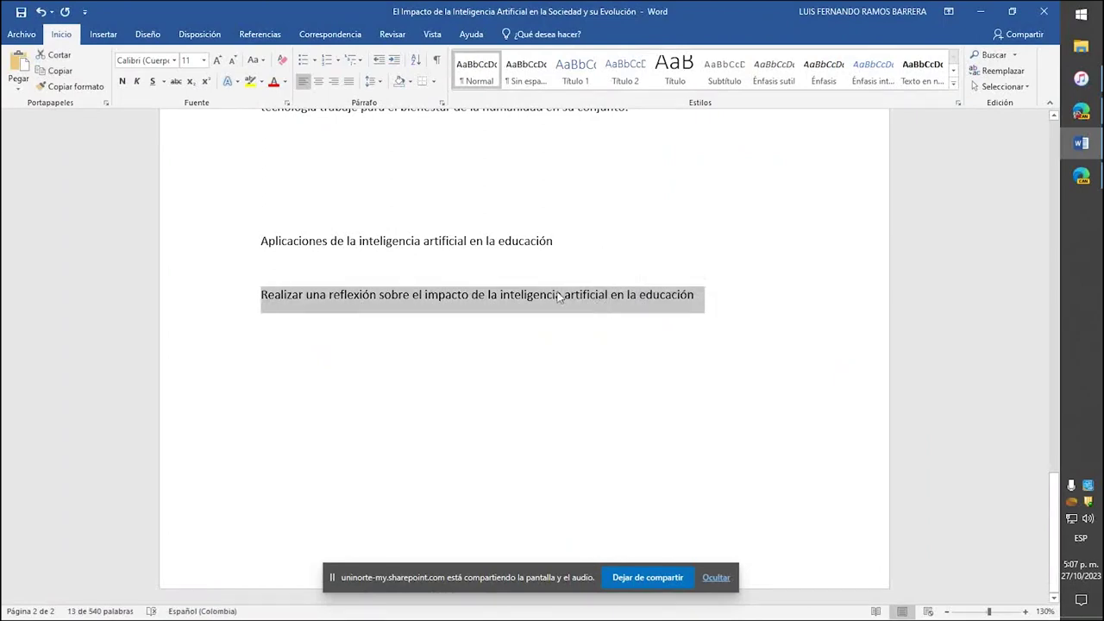
pyautogui.click(980, 12)
pyautogui.click(354, 401)
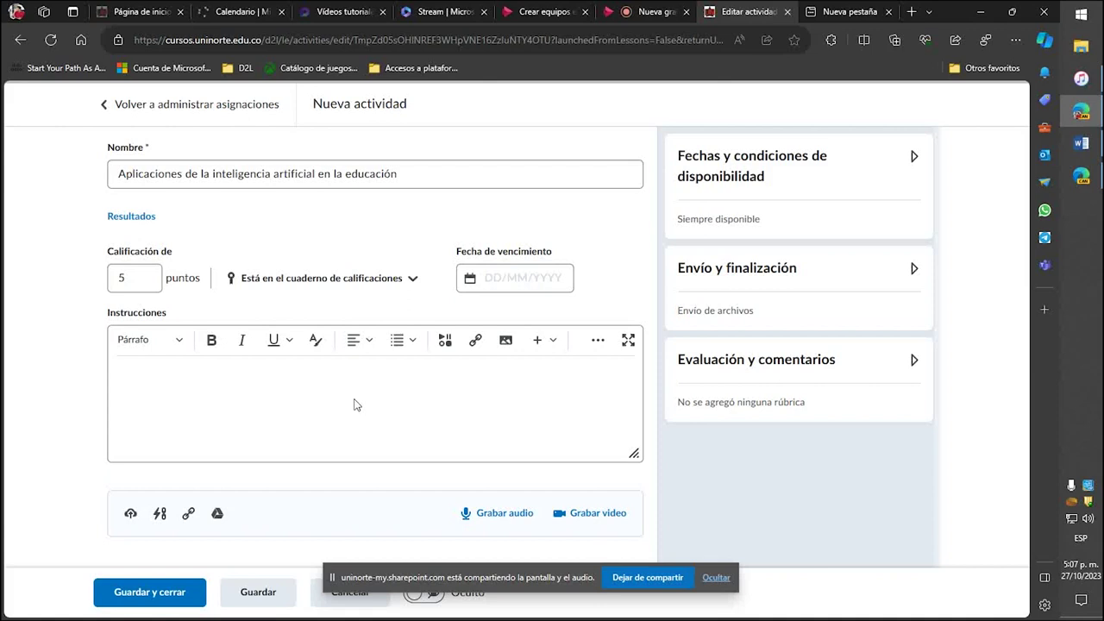
pyautogui.hotkey('ctrl', 'v')
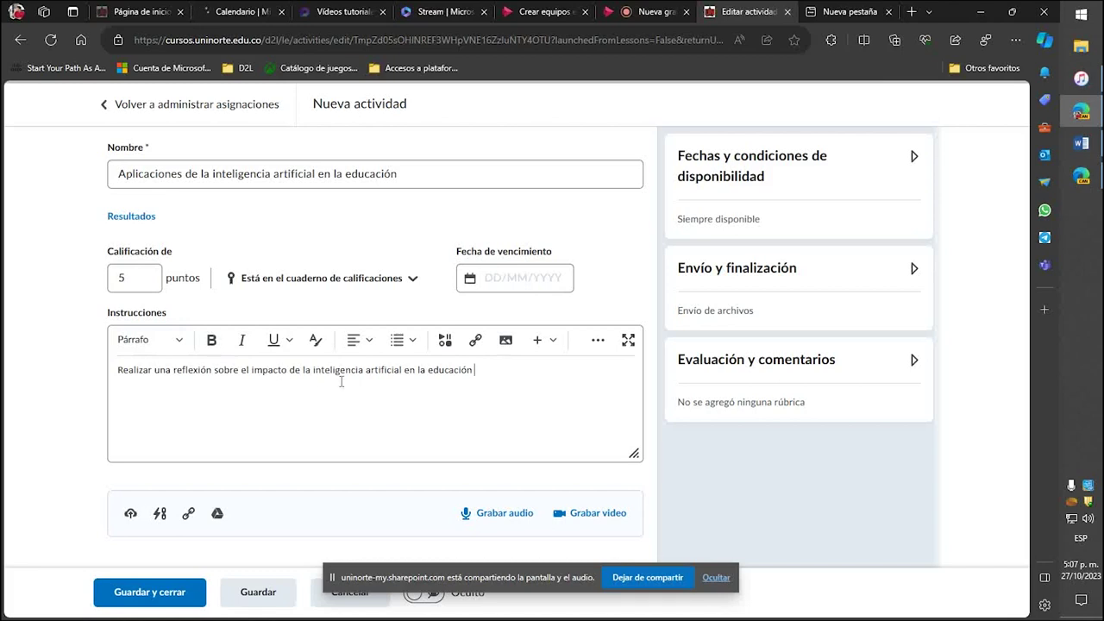
# Set both the start date and the end date of the activity's availability to 27/10/2023.
pyautogui.click(767, 173)
pyautogui.click(736, 244)
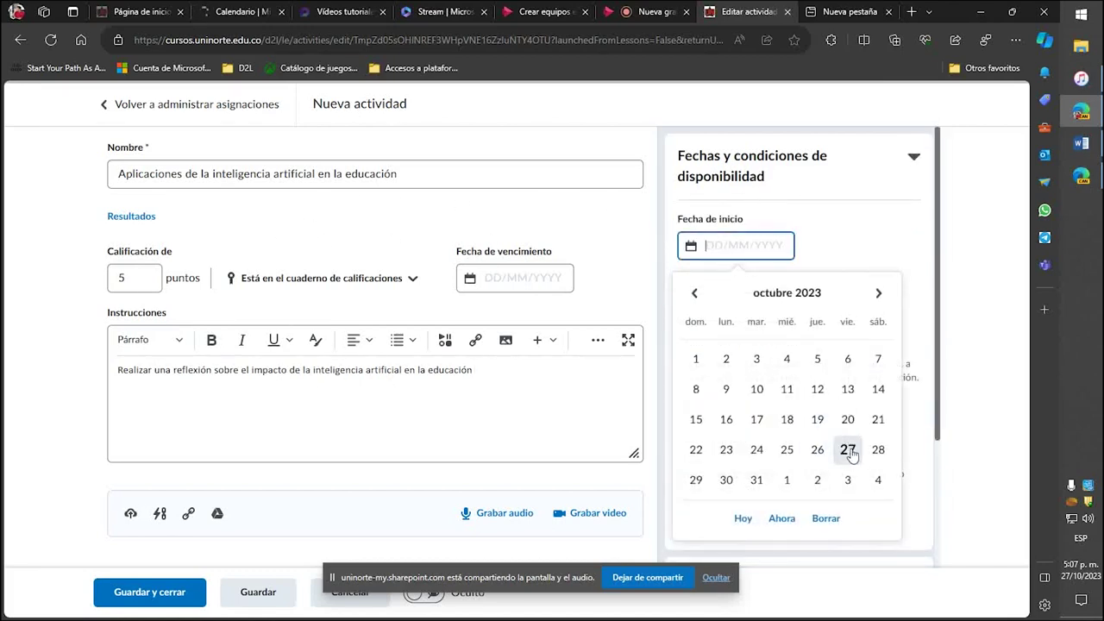
pyautogui.click(847, 450)
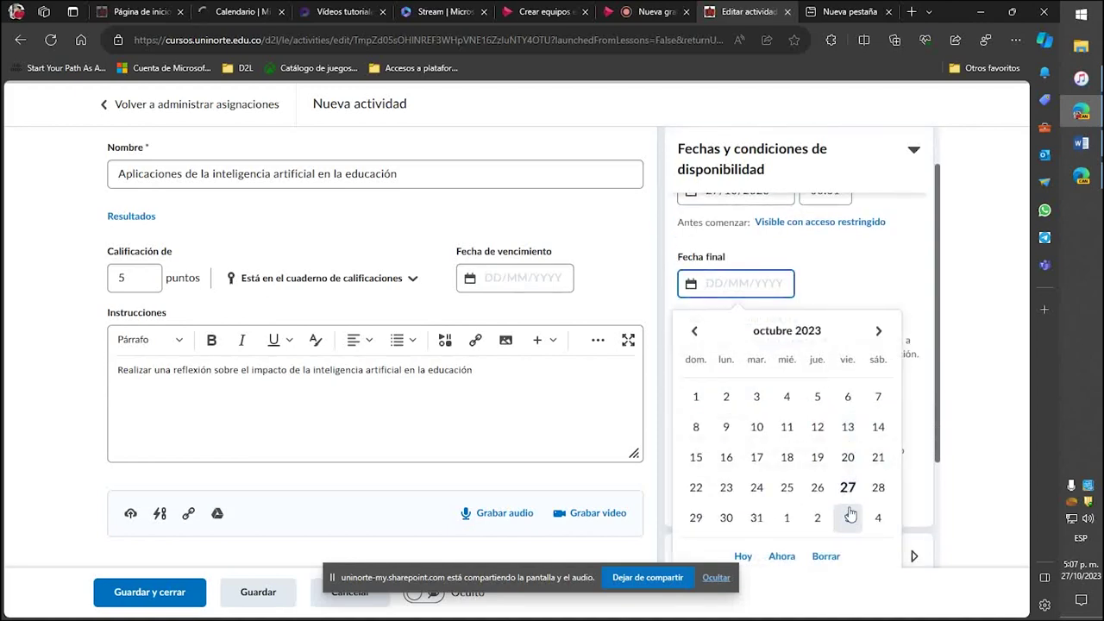
pyautogui.click(848, 487)
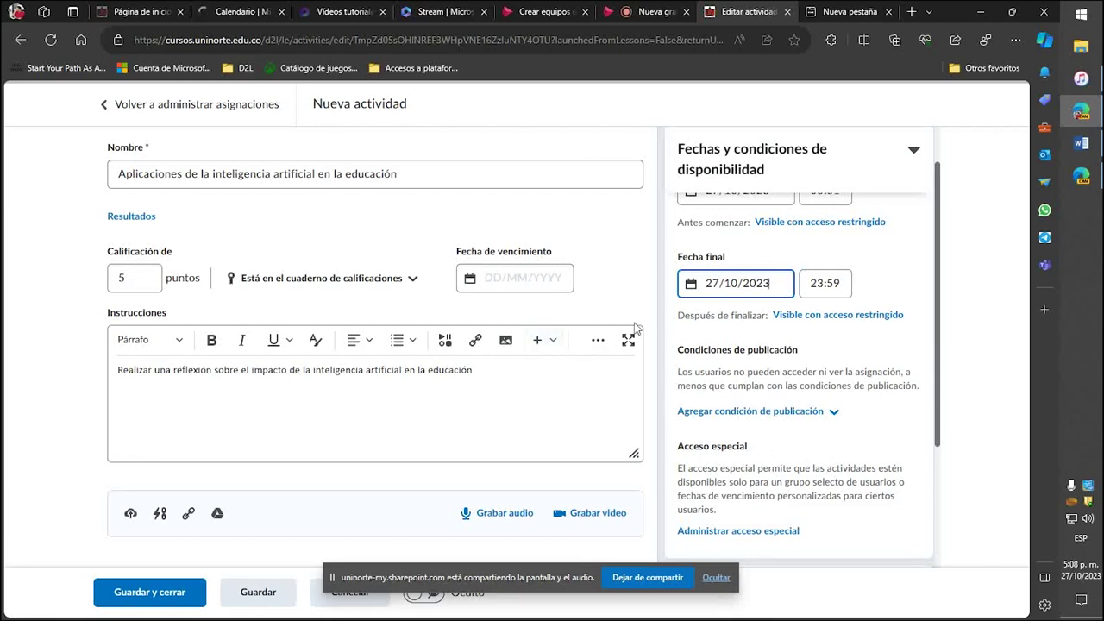
# In the submission settings, keep Envío de archivos as the material type and allow only Un archivo per submission.
pyautogui.scroll(-3, 828, 298)
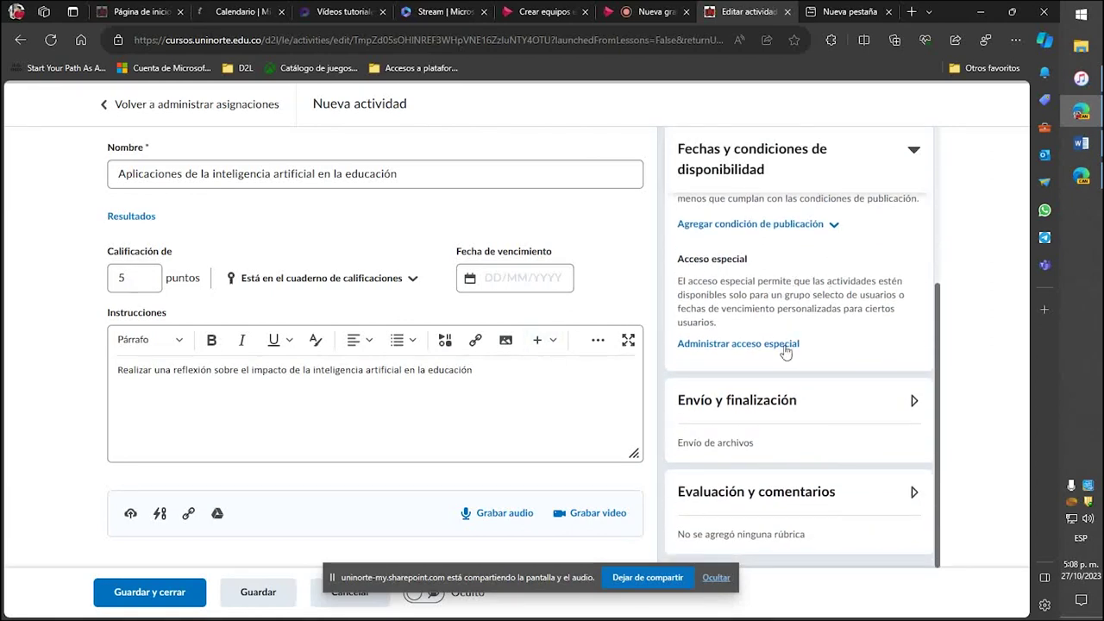
pyautogui.click(785, 405)
pyautogui.scroll(-2, 788, 263)
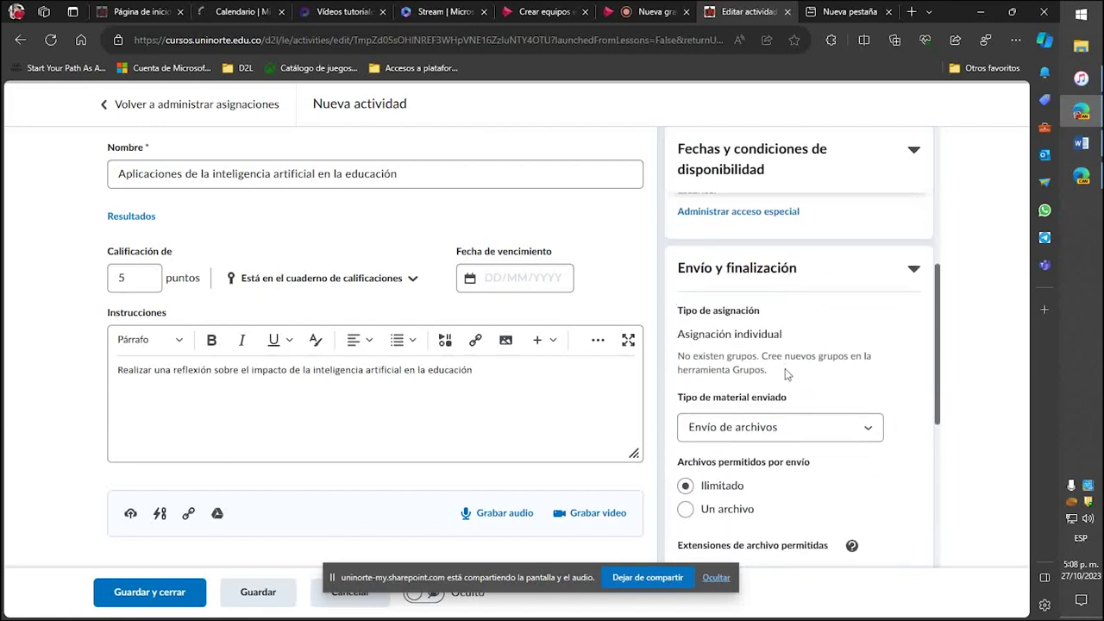
pyautogui.scroll(-2, 815, 321)
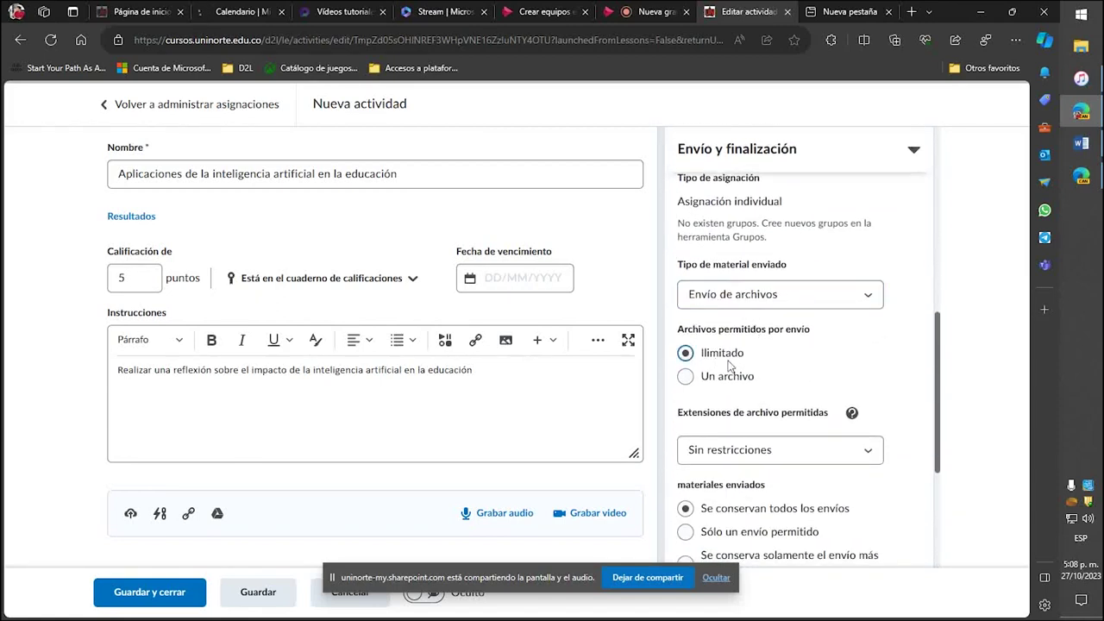
pyautogui.click(839, 298)
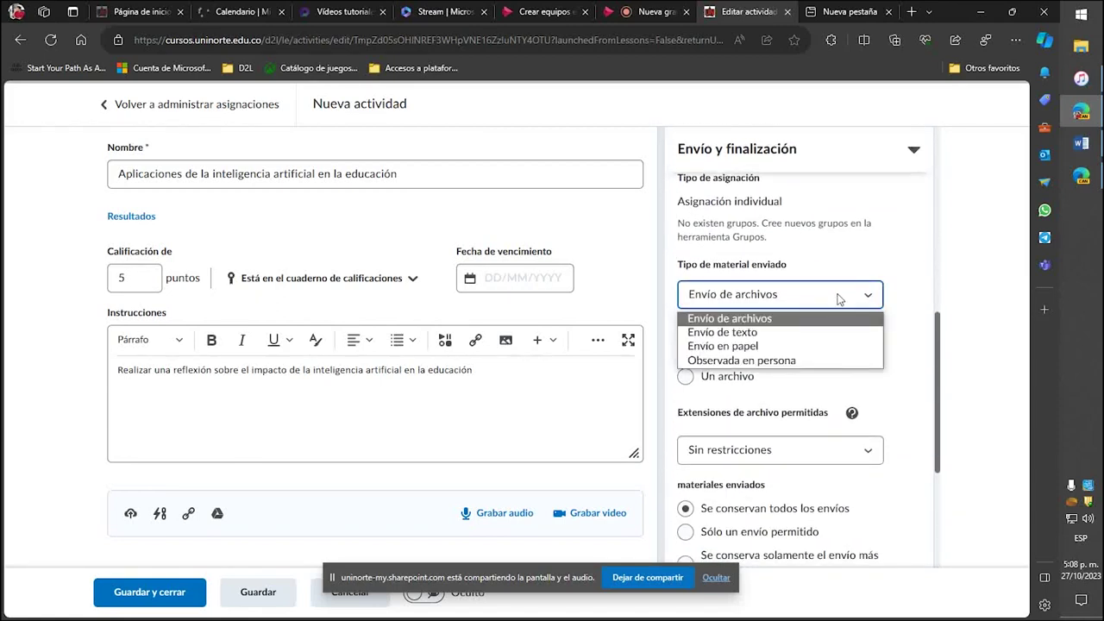
pyautogui.click(838, 298)
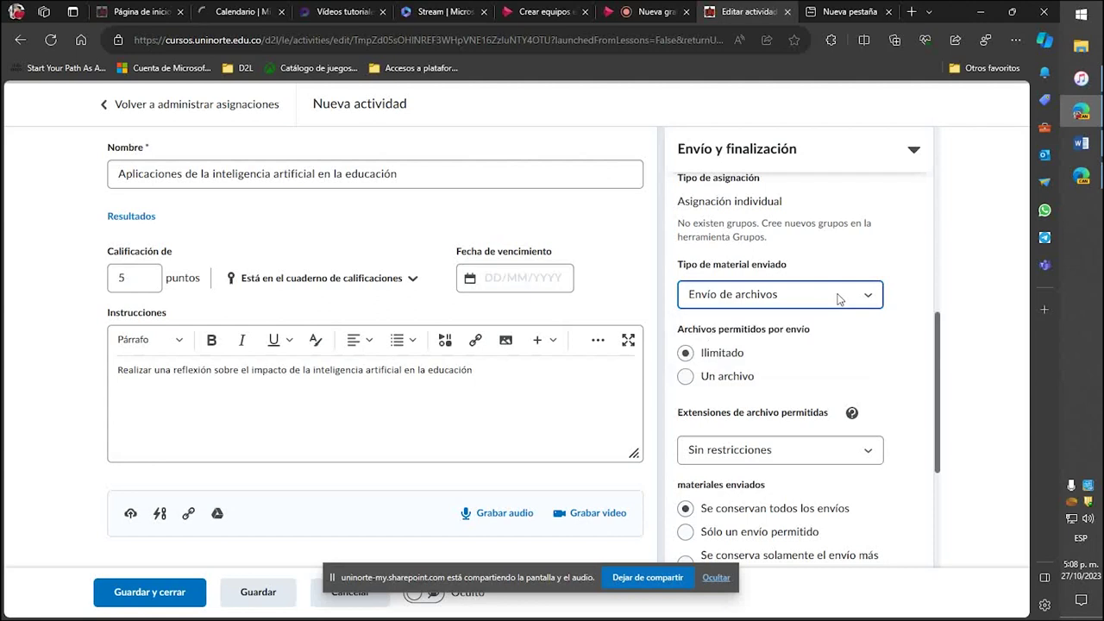
pyautogui.click(741, 378)
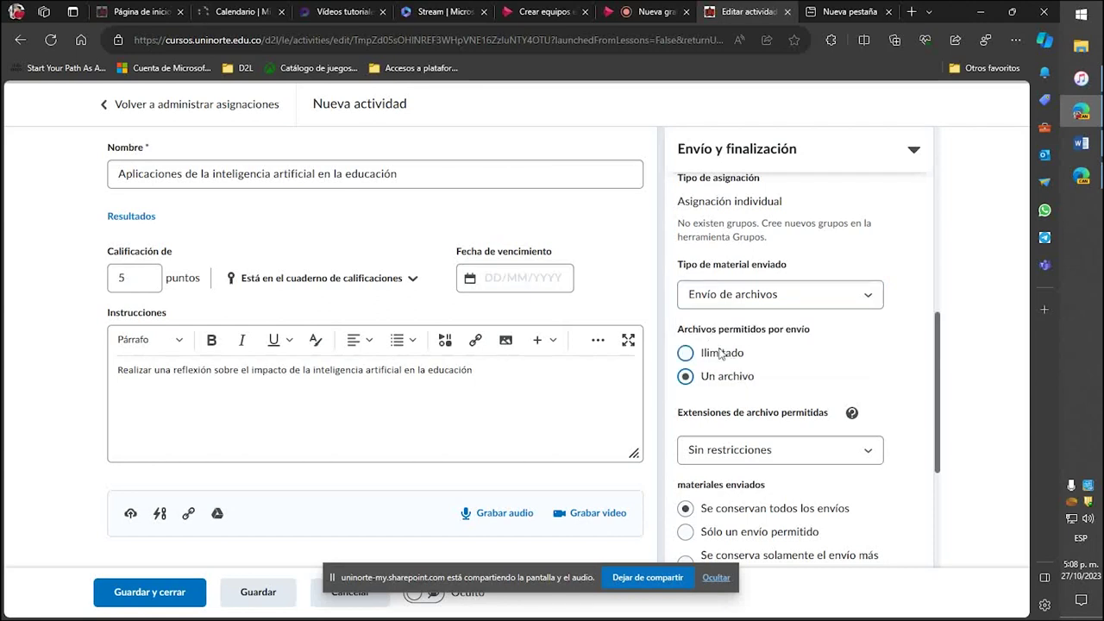
# Open the Turnitin integration in the evaluation settings and enable similarity reports for this folder.
pyautogui.scroll(-3, 764, 353)
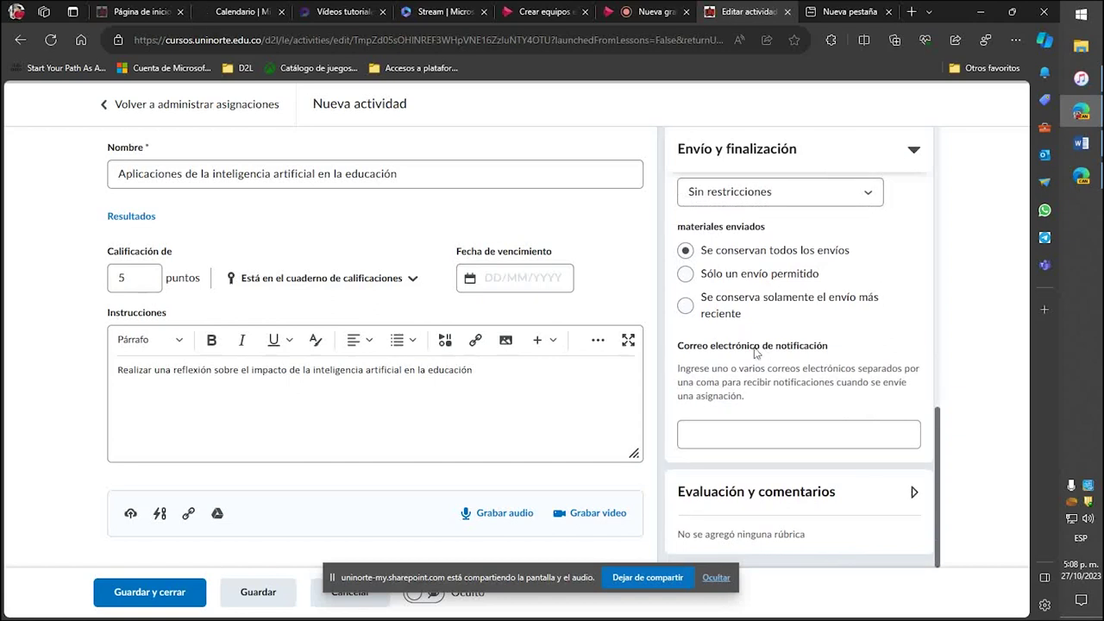
pyautogui.click(825, 440)
pyautogui.click(736, 468)
pyautogui.click(819, 498)
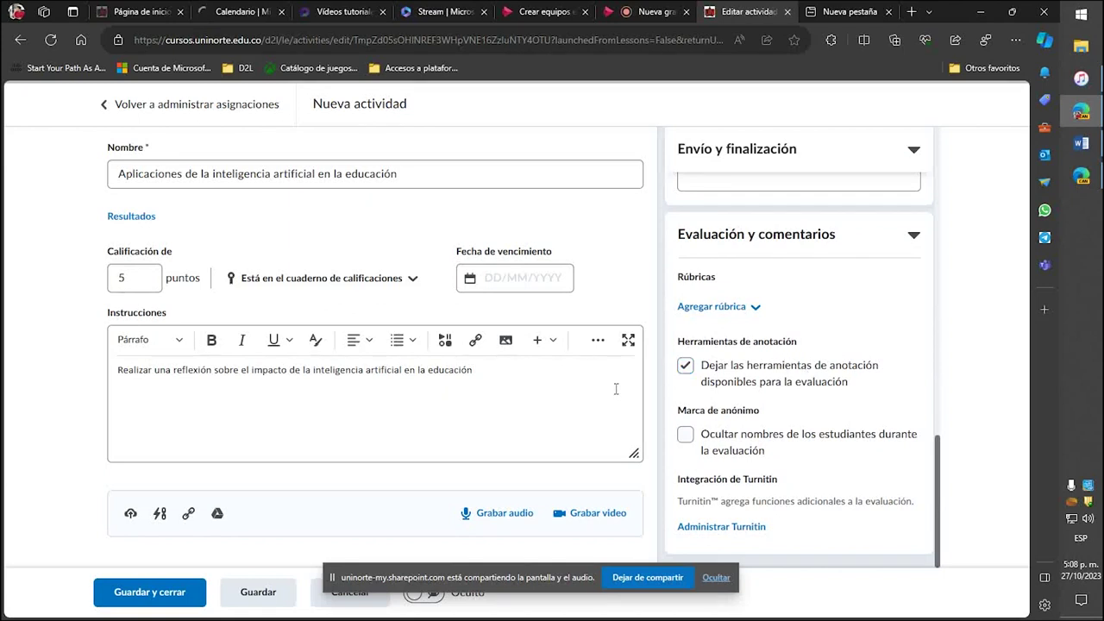
pyautogui.click(733, 536)
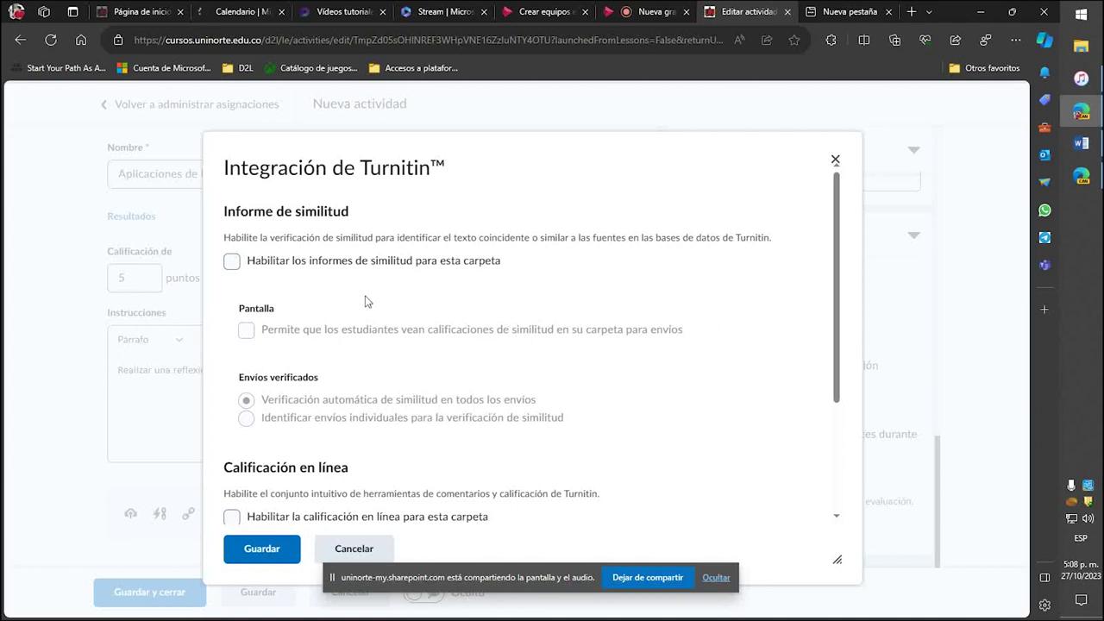
pyautogui.click(395, 261)
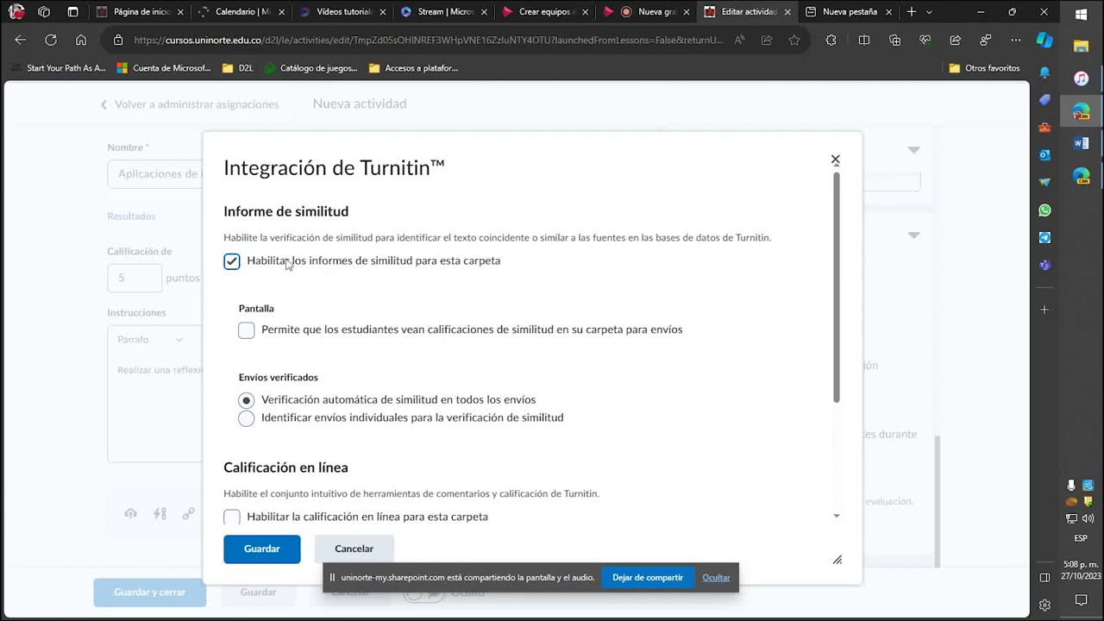
# Open Turnitin's additional options and set the paper submission destination to No guardar los trabajos entregados.
pyautogui.scroll(-1, 274, 265)
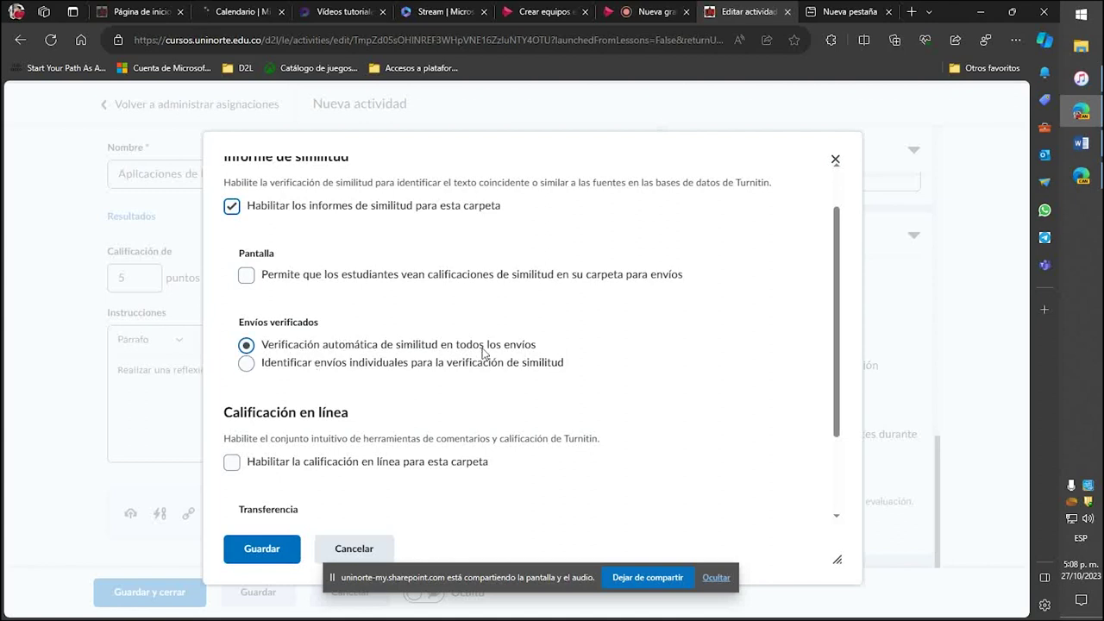
pyautogui.scroll(-2, 466, 350)
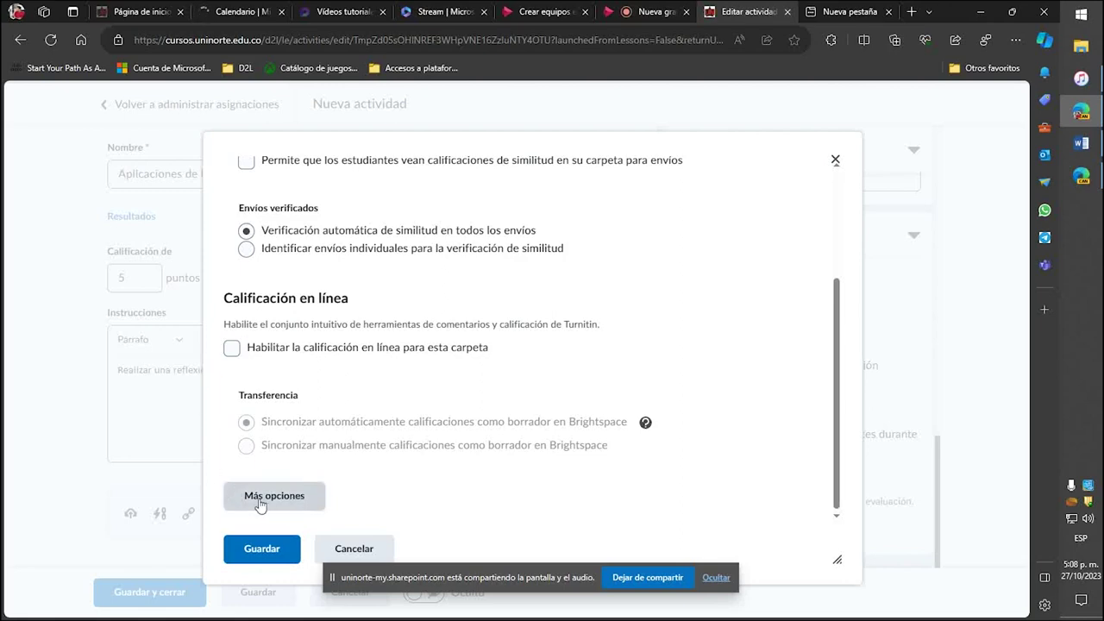
pyautogui.click(299, 502)
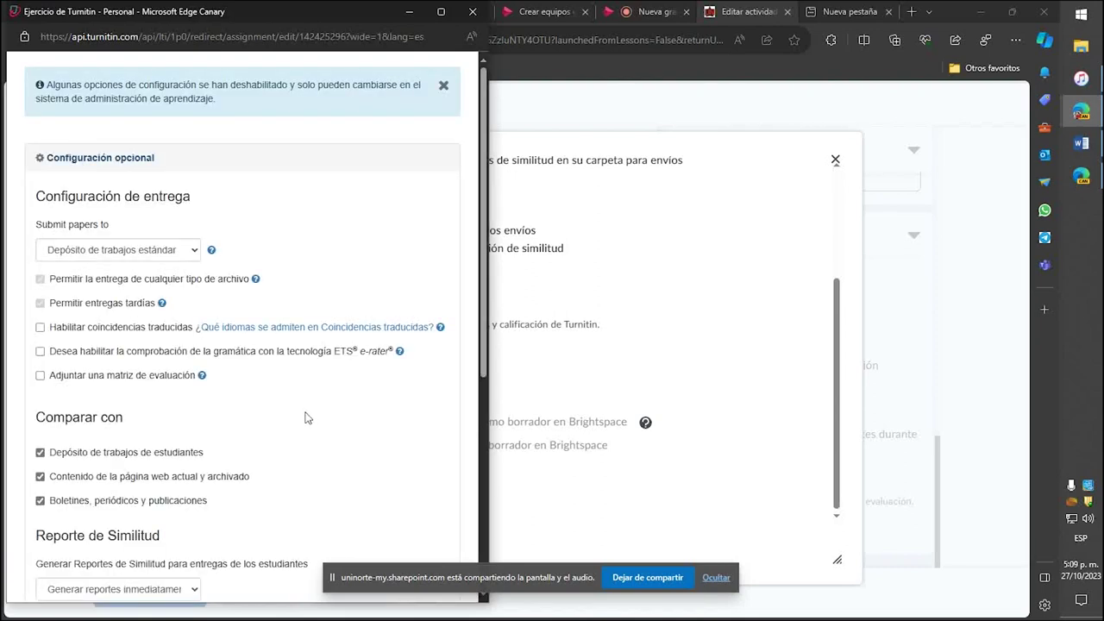
pyautogui.click(148, 251)
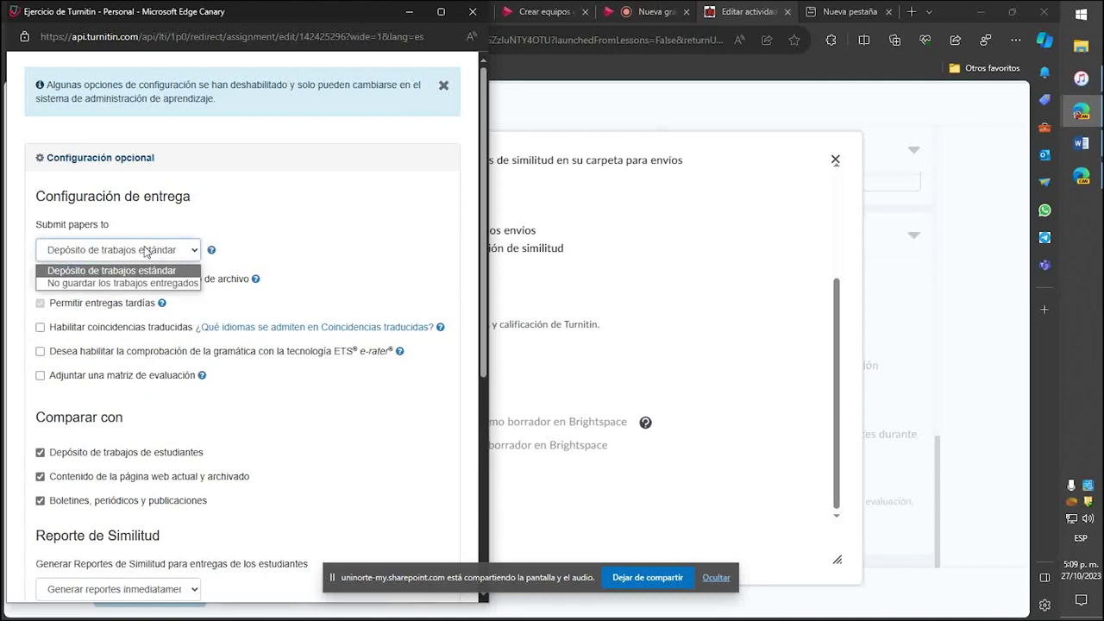
pyautogui.click(160, 285)
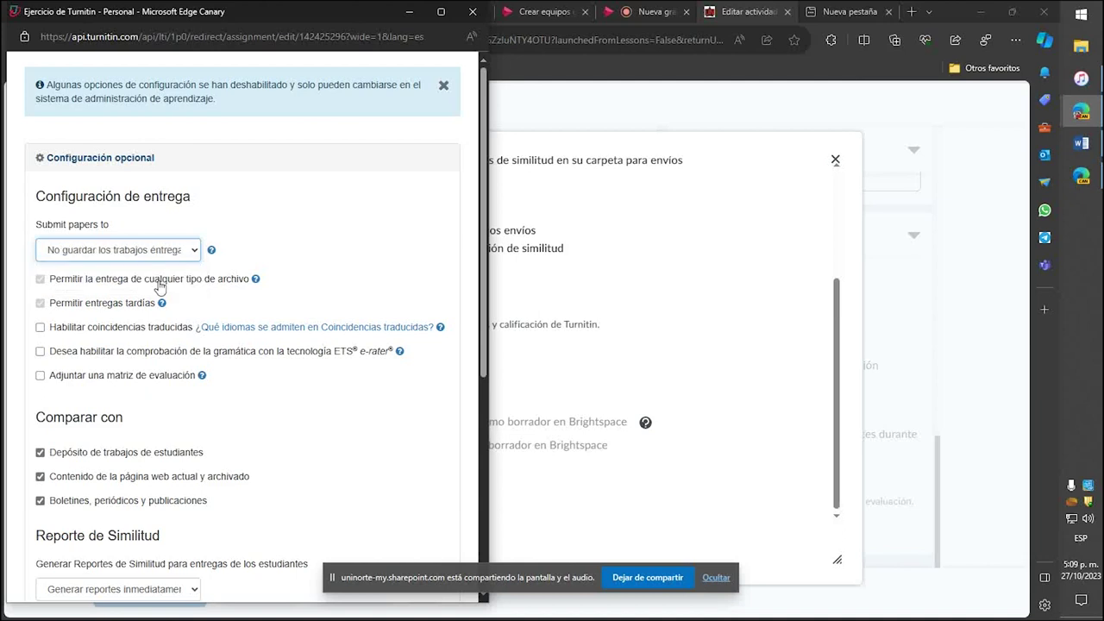
pyautogui.click(165, 256)
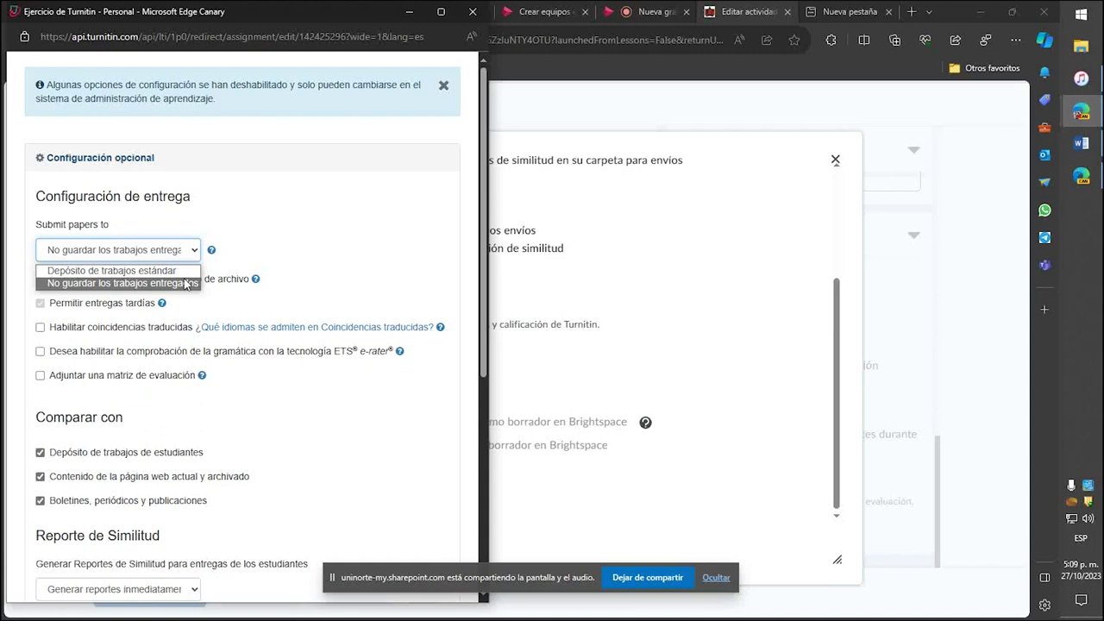
pyautogui.click(186, 283)
# Enable translated matches and the ETS e-rater grammar check in the Turnitin submission configuration.
pyautogui.scroll(-1, 131, 304)
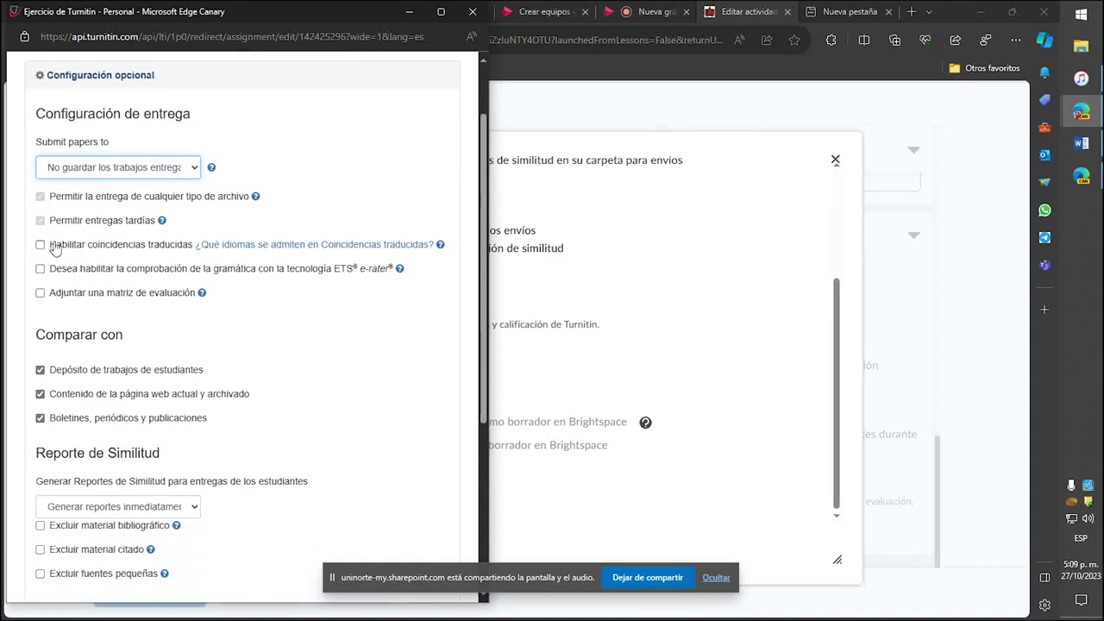
pyautogui.click(95, 247)
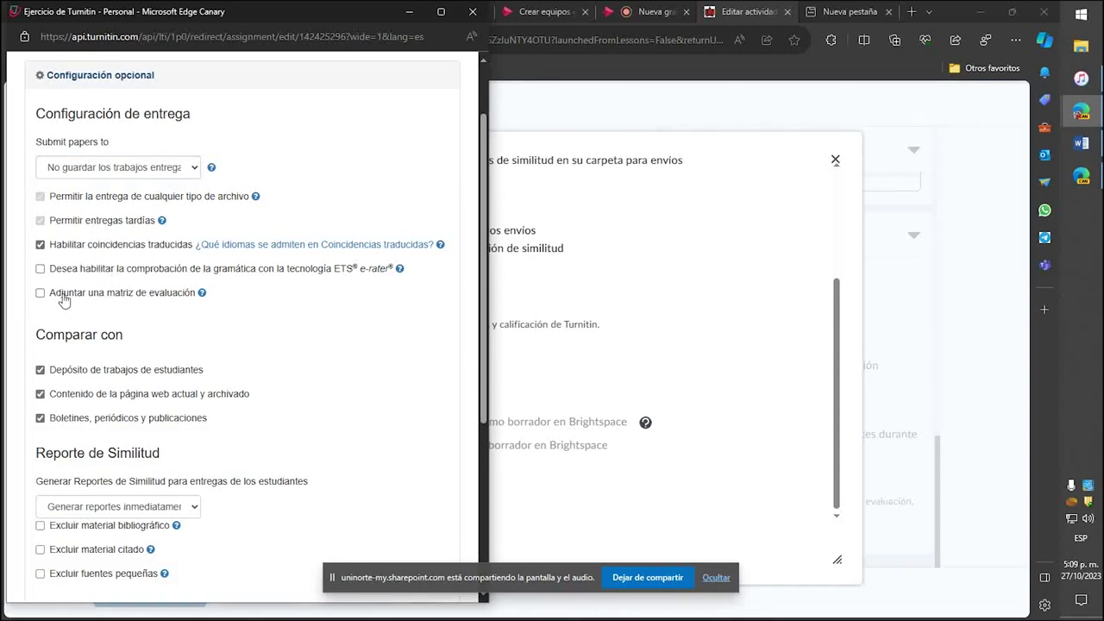
pyautogui.click(87, 274)
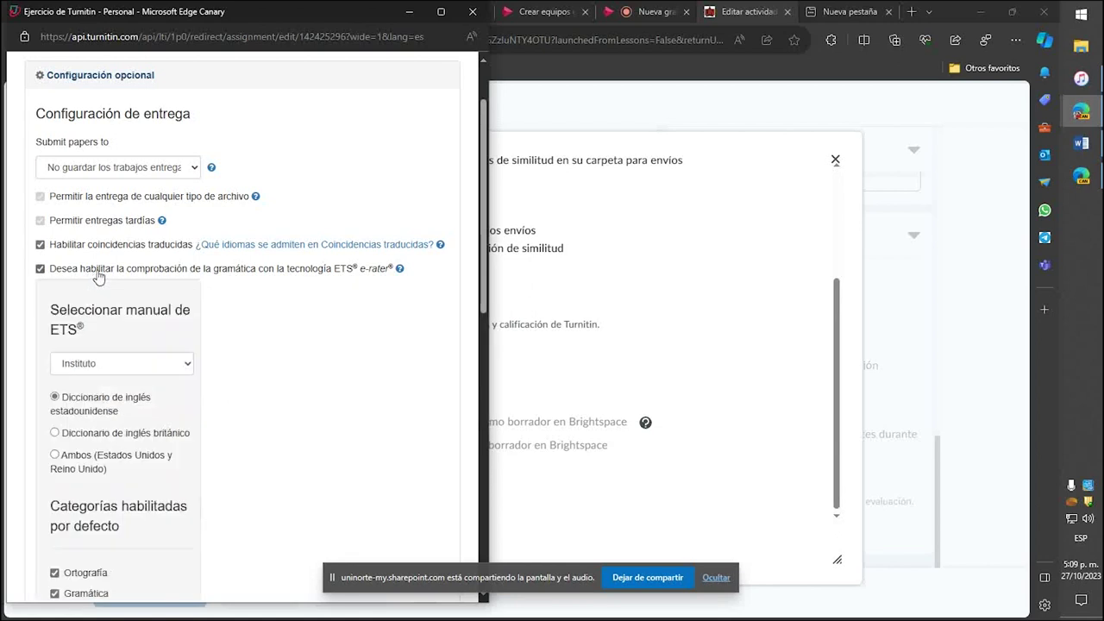
# Exclude bibliographic and cited material from the similarity report and submit the Turnitin configuration.
pyautogui.scroll(-5, 239, 274)
pyautogui.scroll(-1, 240, 274)
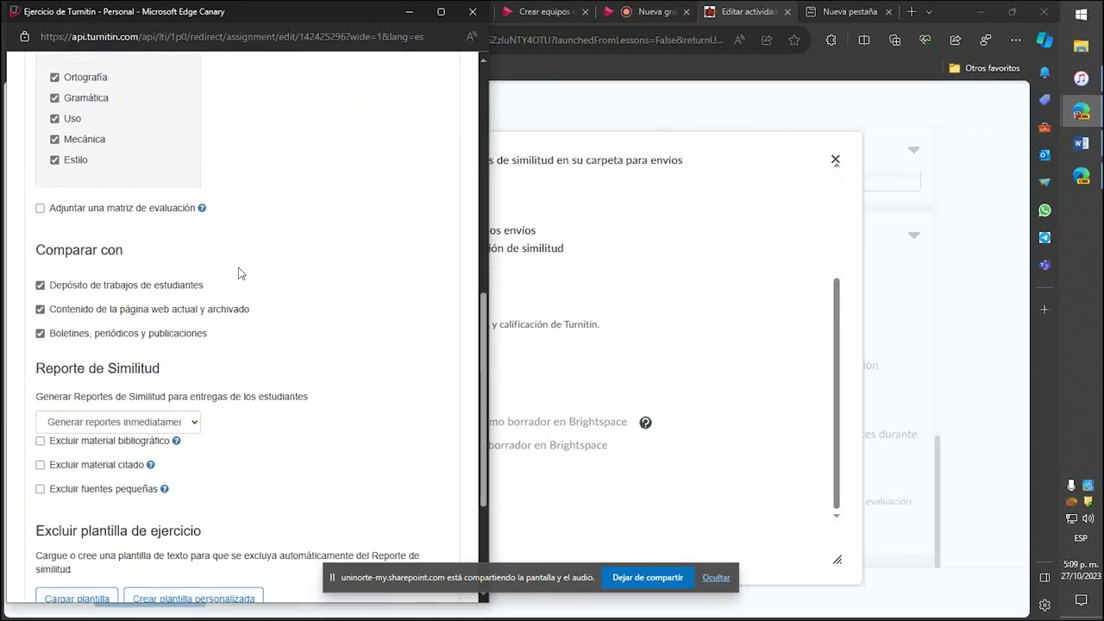
pyautogui.scroll(-1, 234, 269)
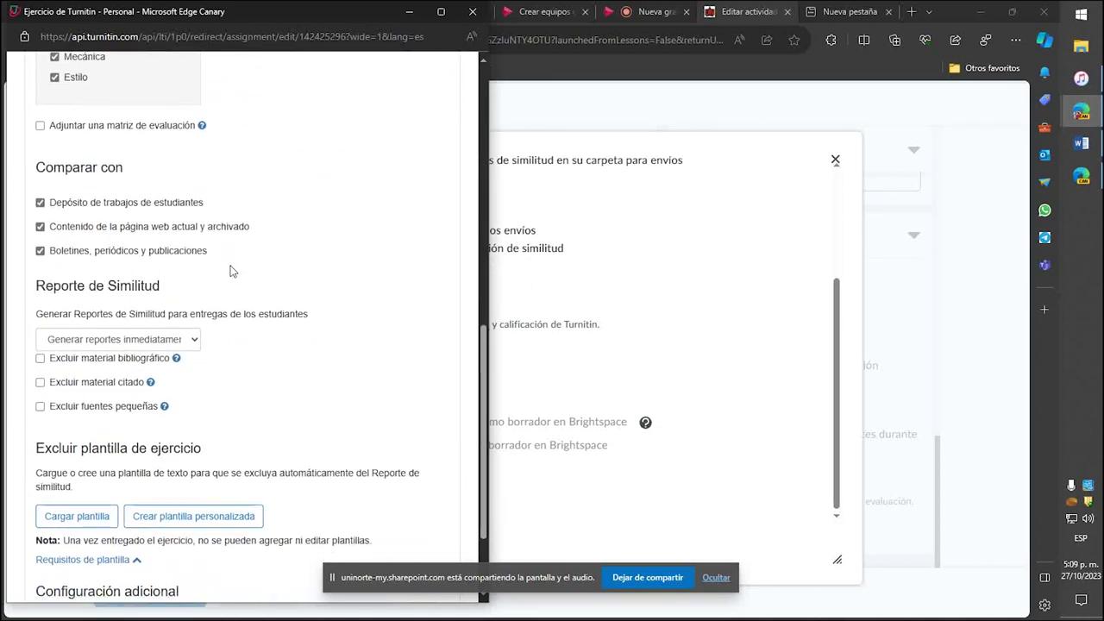
pyautogui.click(94, 361)
pyautogui.click(90, 383)
pyautogui.scroll(-2, 235, 353)
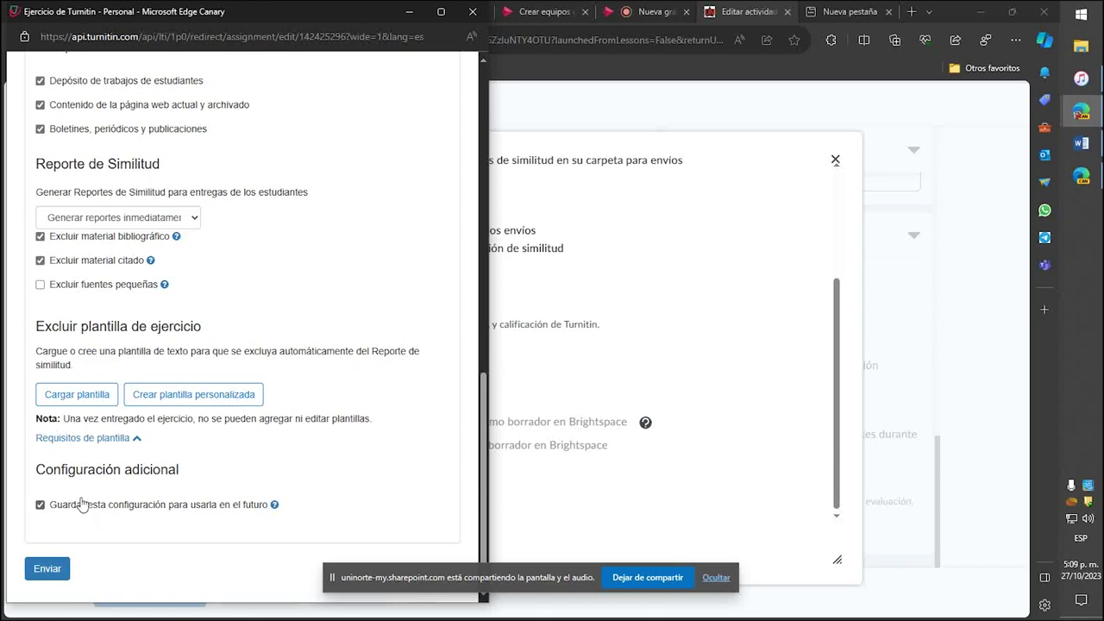
pyautogui.click(50, 576)
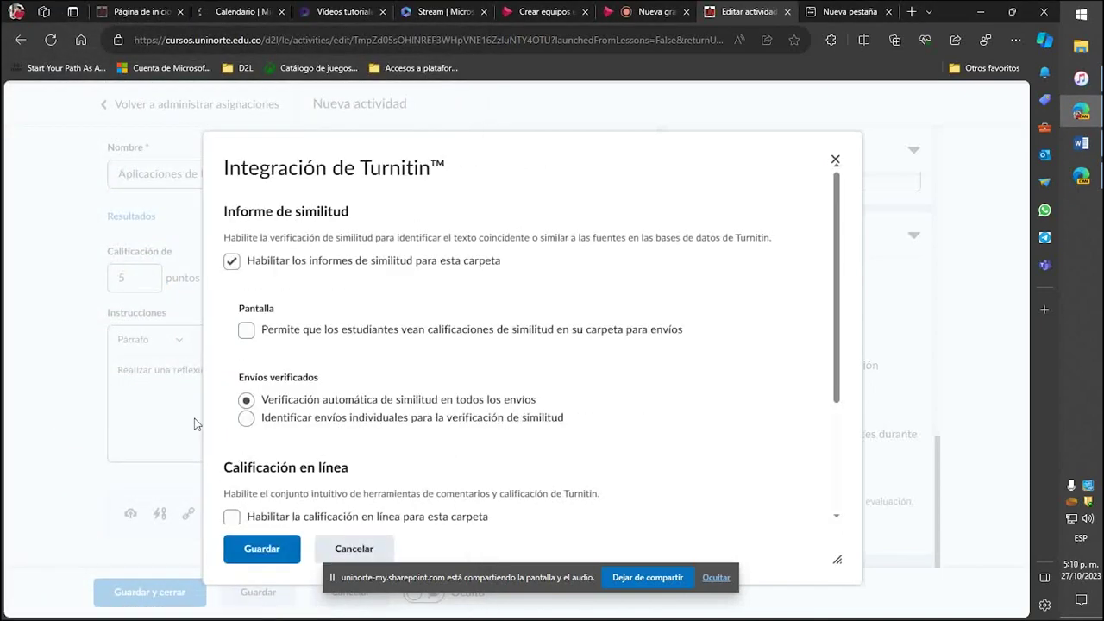
# Save the Turnitin integration settings, and save and close the new activity.
pyautogui.click(259, 550)
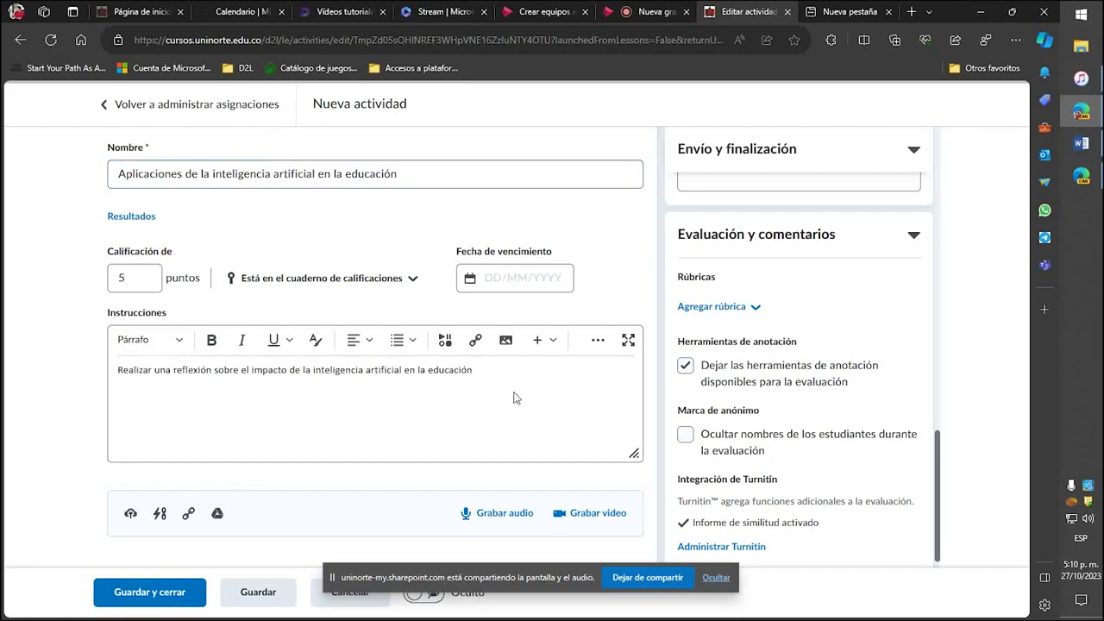
pyautogui.scroll(1, 737, 273)
pyautogui.scroll(5, 737, 273)
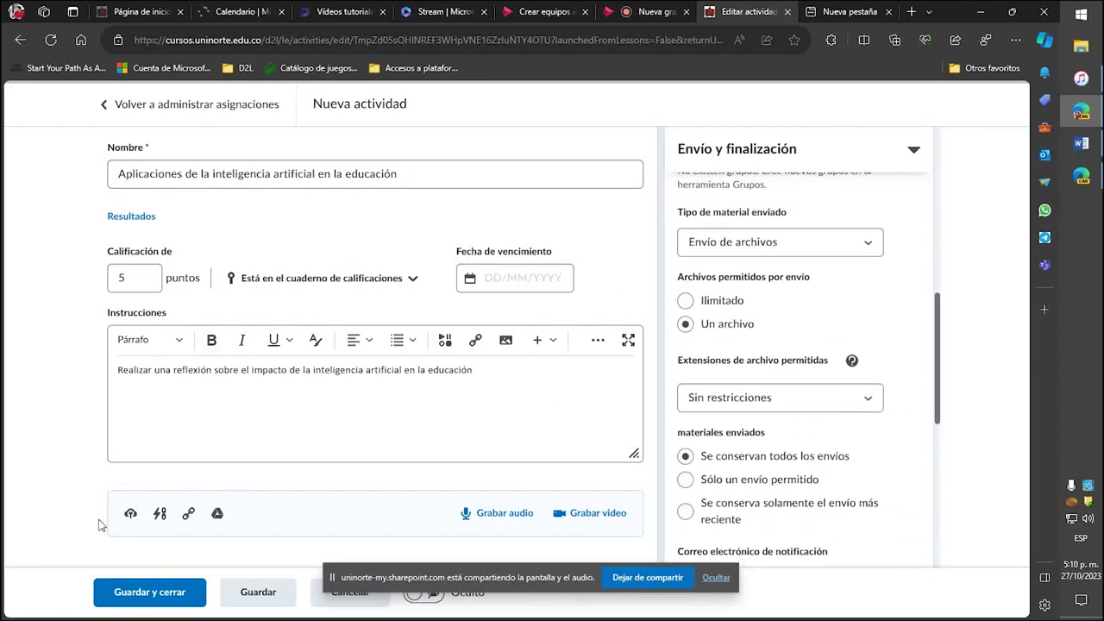
pyautogui.click(150, 598)
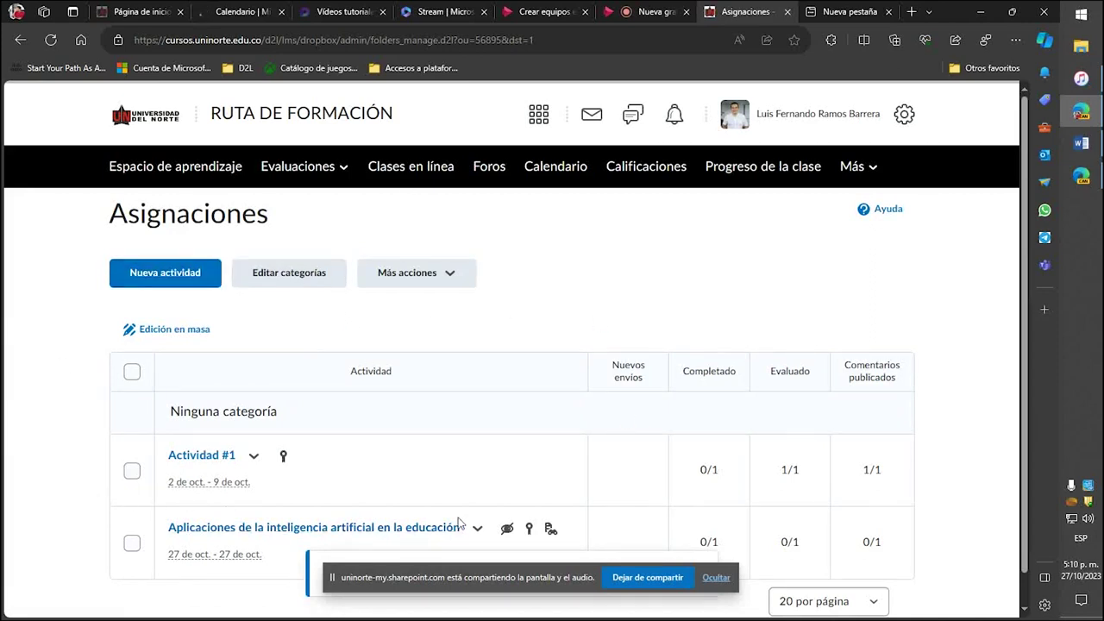
pyautogui.scroll(-1, 462, 524)
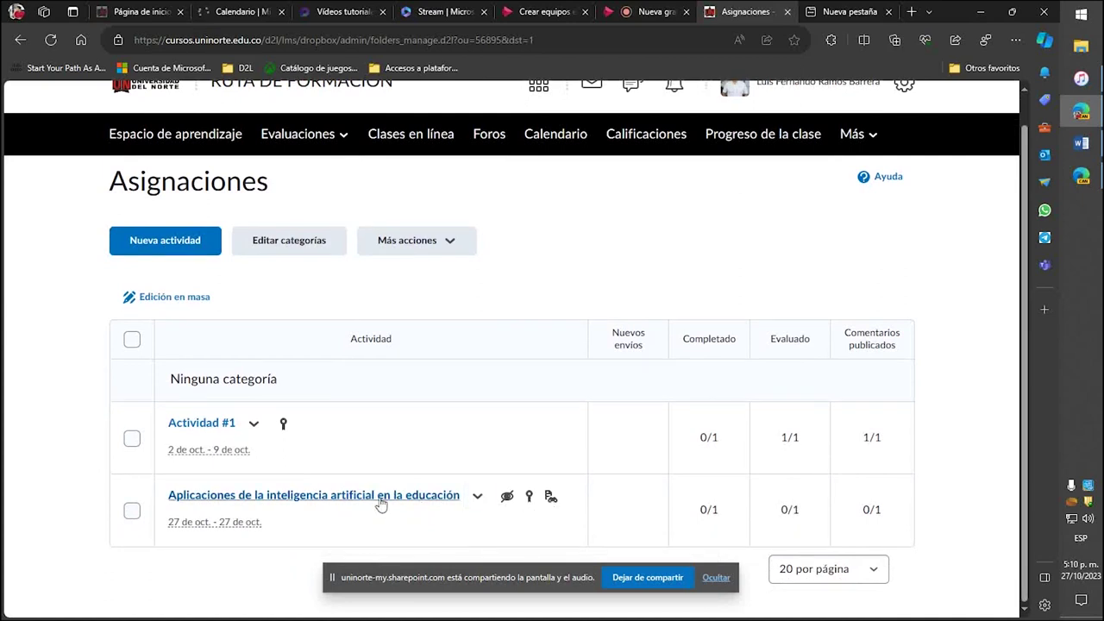